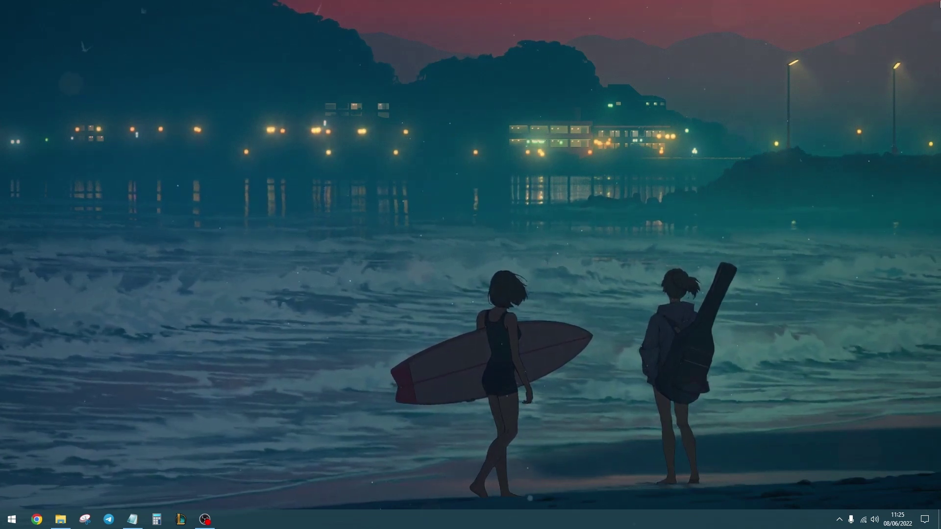
- Open File Explorer and create a new folder in Download
{"action": "key", "text": "super+e"}
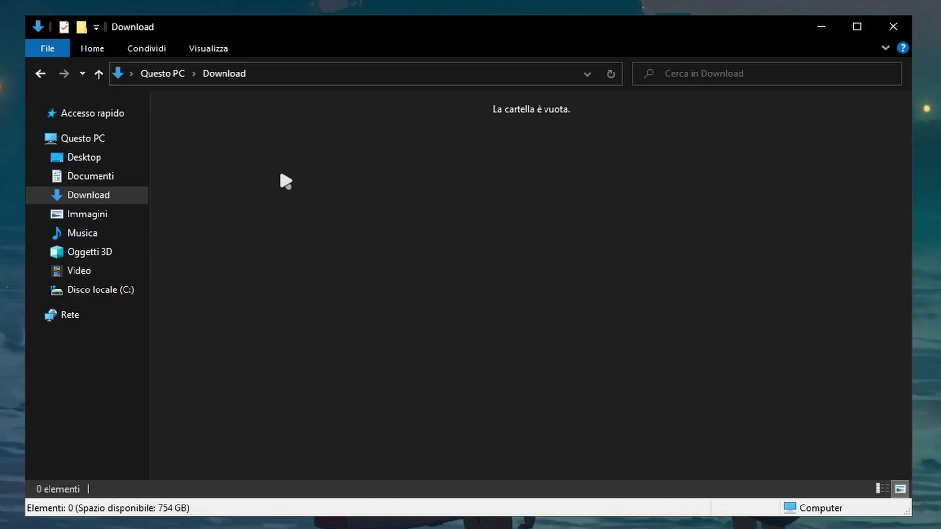
{"action": "right_click", "coordinate": [354, 181]}
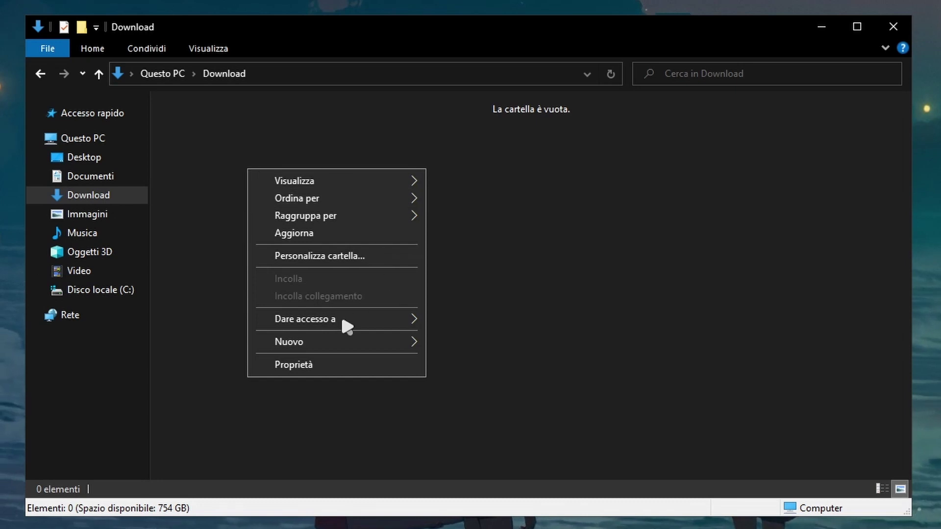
{"action": "mouse_move", "coordinate": [315, 343]}
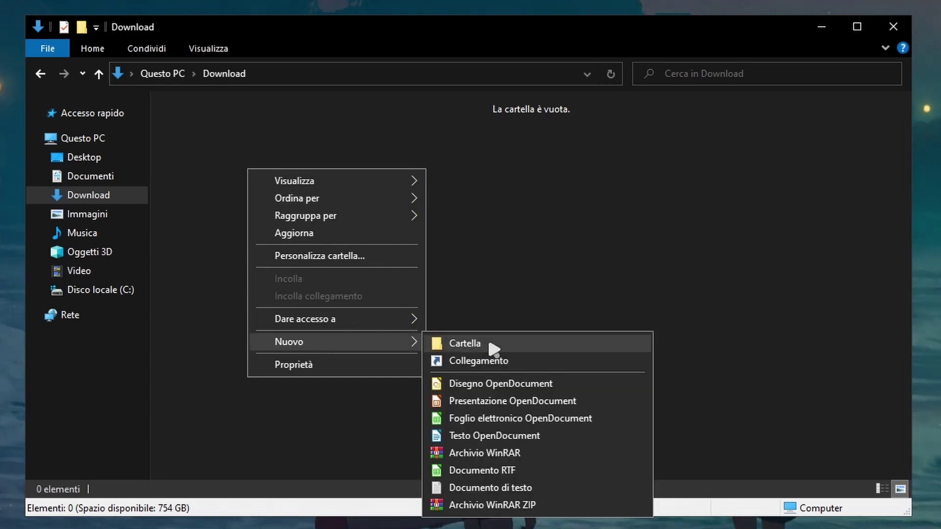
{"action": "left_click", "coordinate": [490, 344]}
- Switch to Notepad and copy the full text GodMode.{ED7BA470-8E54-465E-825C-99712043E01C}
{"action": "key", "text": "alt+Tab"}
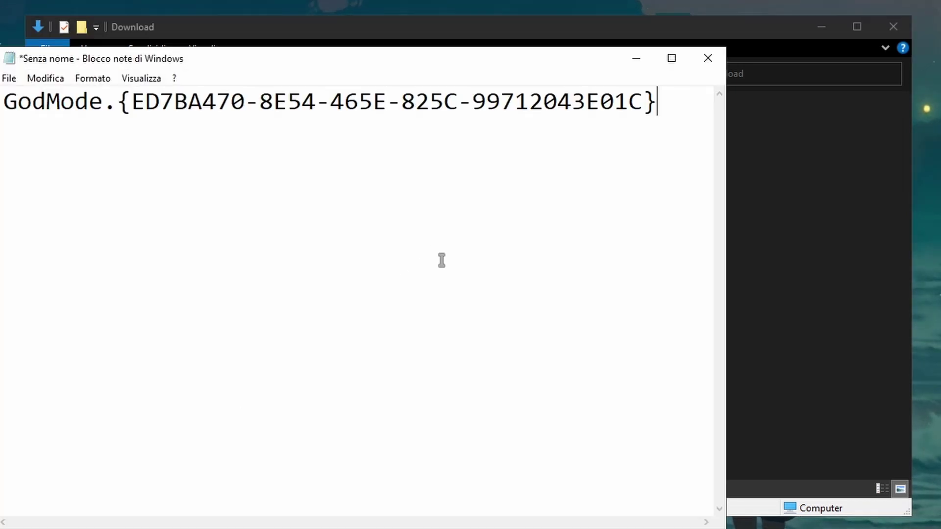
{"action": "left_click_drag", "start_coordinate": [679, 127], "coordinate": [120, 152]}
{"action": "right_click", "coordinate": [144, 163]}
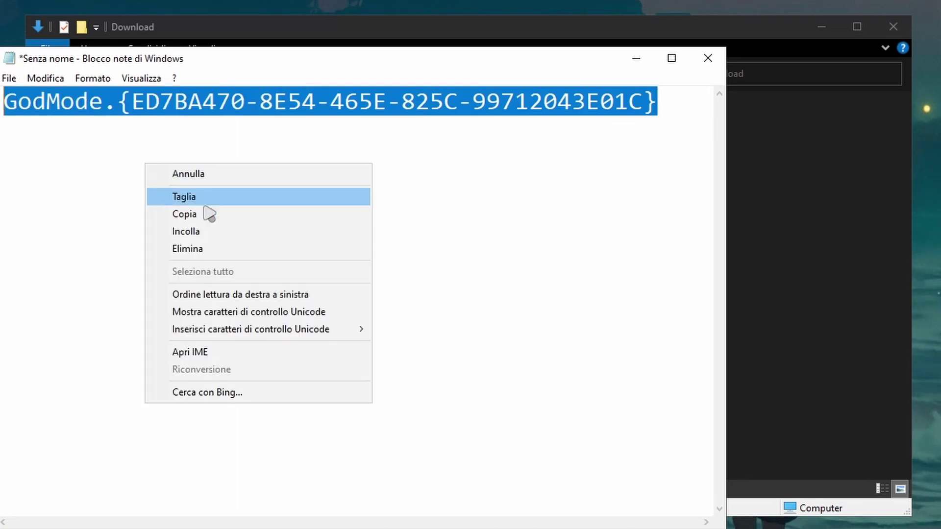
{"action": "left_click", "coordinate": [205, 213]}
{"action": "left_click", "coordinate": [678, 120]}
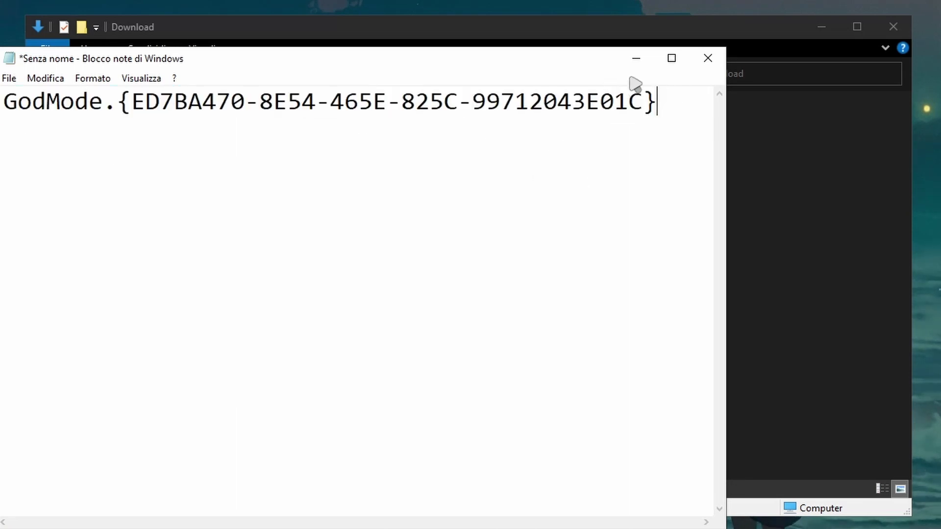
- Switch back to File Explorer and rename the new folder with the copied text GodMode.{ED7BA470-8E54-465E-825C-99712043E01C}
{"action": "key", "text": "alt+Tab"}
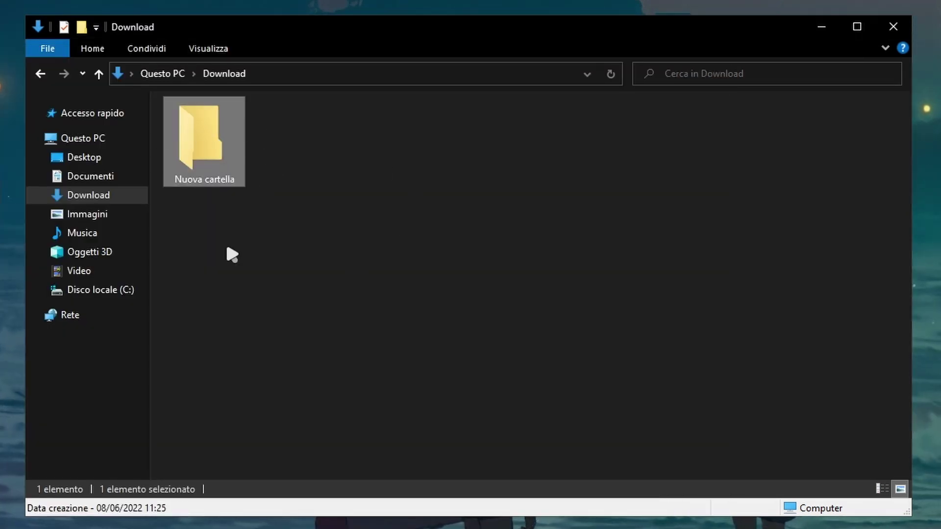
{"action": "right_click", "coordinate": [229, 140]}
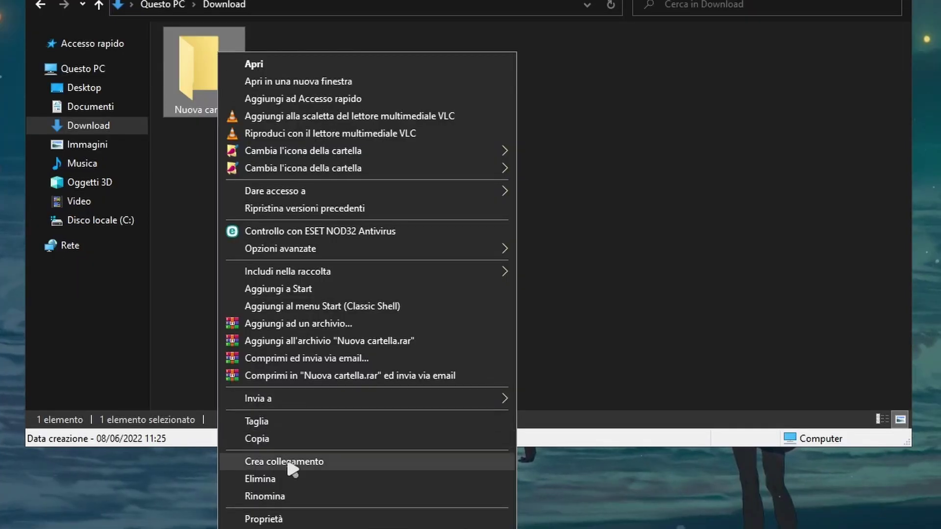
{"action": "left_click", "coordinate": [282, 502]}
{"action": "right_click", "coordinate": [212, 117]}
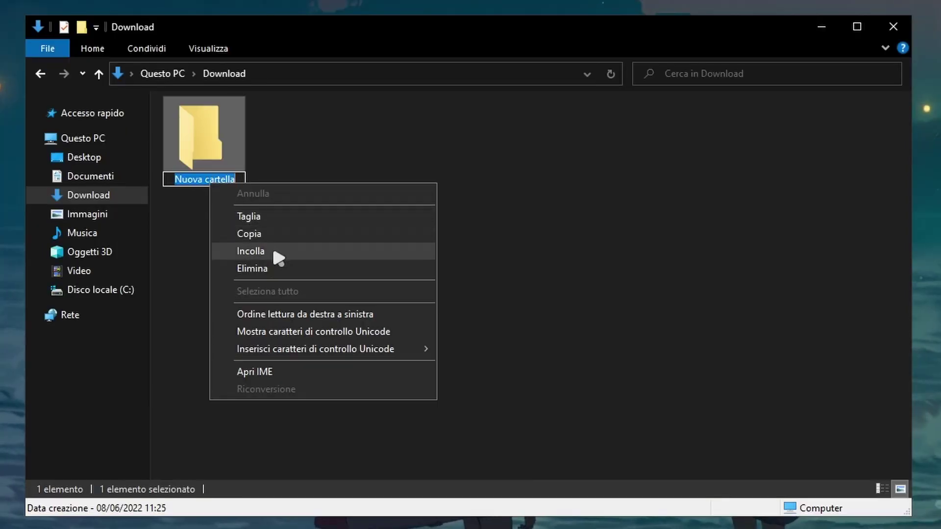
{"action": "left_click", "coordinate": [272, 178]}
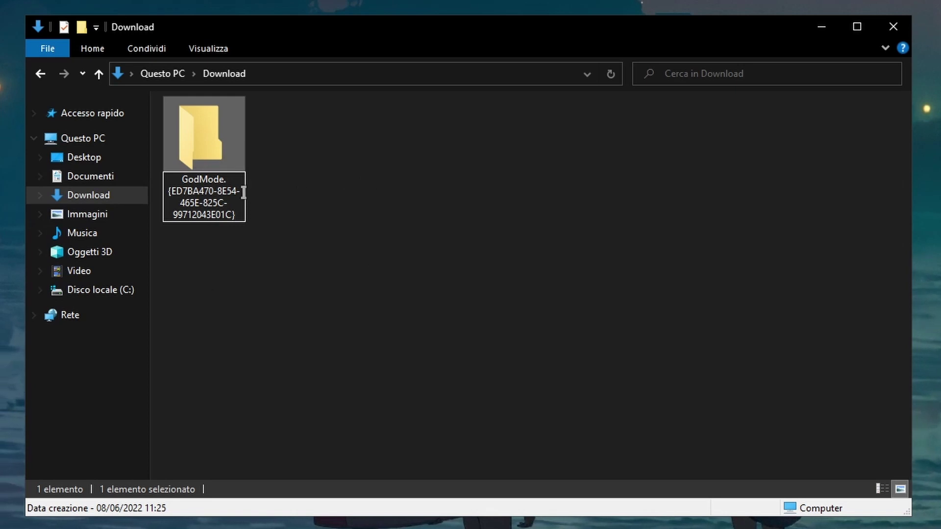
{"action": "left_click", "coordinate": [292, 181]}
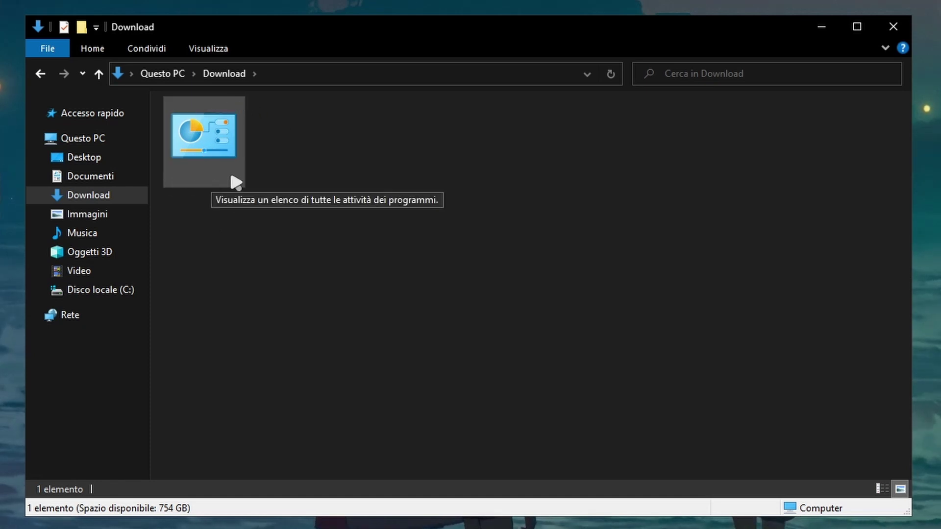
- Open the GodMode folder and maximize its window
{"action": "double_click", "coordinate": [211, 161]}
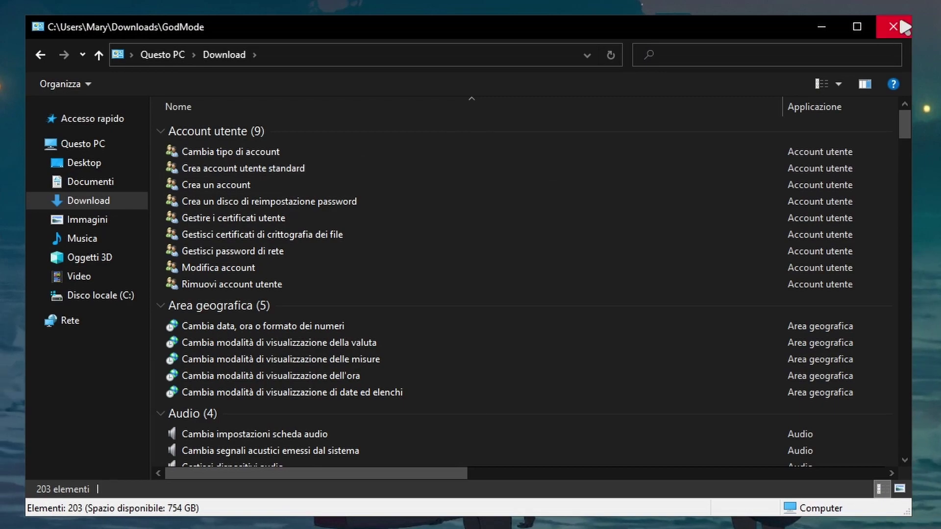
{"action": "left_click", "coordinate": [856, 27]}
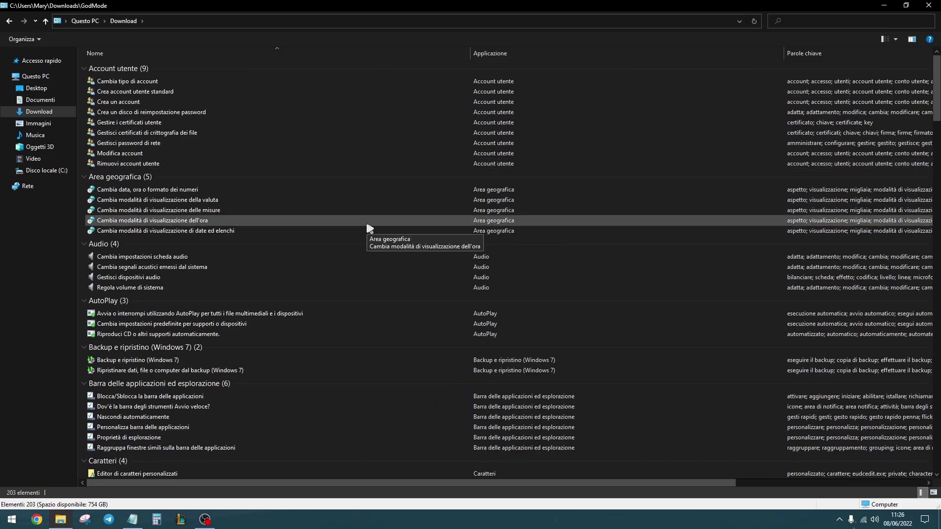
- Open the task "Disattiva animazioni non necessarie" from the Centro accessibilità group
{"action": "scroll", "coordinate": [367, 226], "scroll_direction": "down", "scroll_amount": 8}
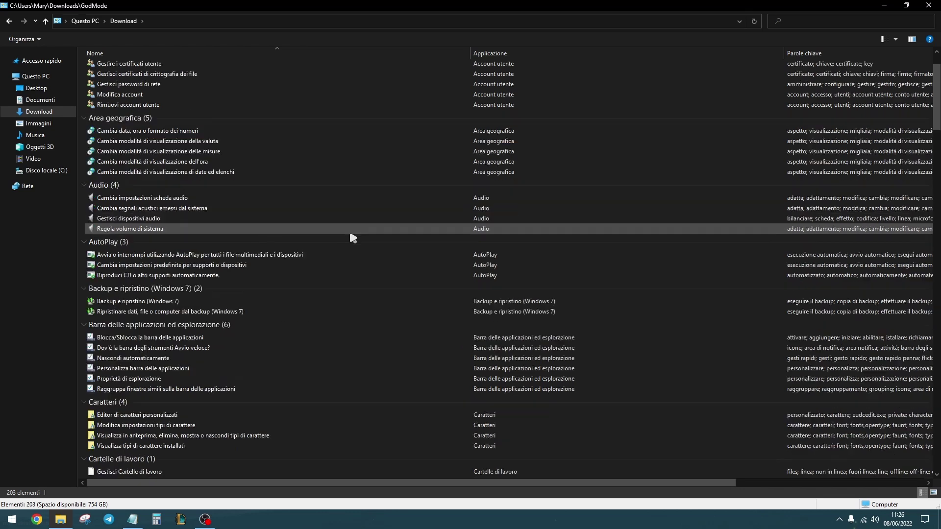
{"action": "scroll", "coordinate": [354, 237], "scroll_direction": "down", "scroll_amount": 7}
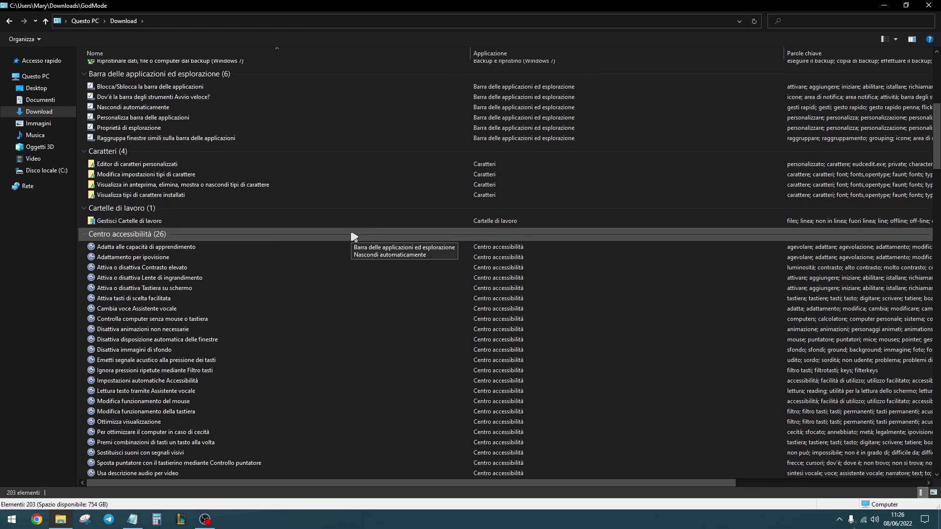
{"action": "scroll", "coordinate": [346, 229], "scroll_direction": "up", "scroll_amount": 1}
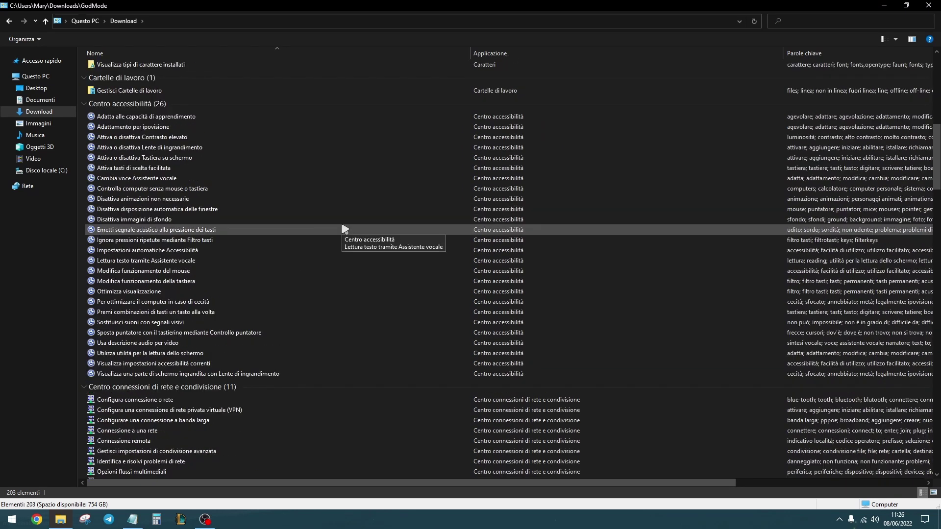
{"action": "left_click", "coordinate": [326, 199]}
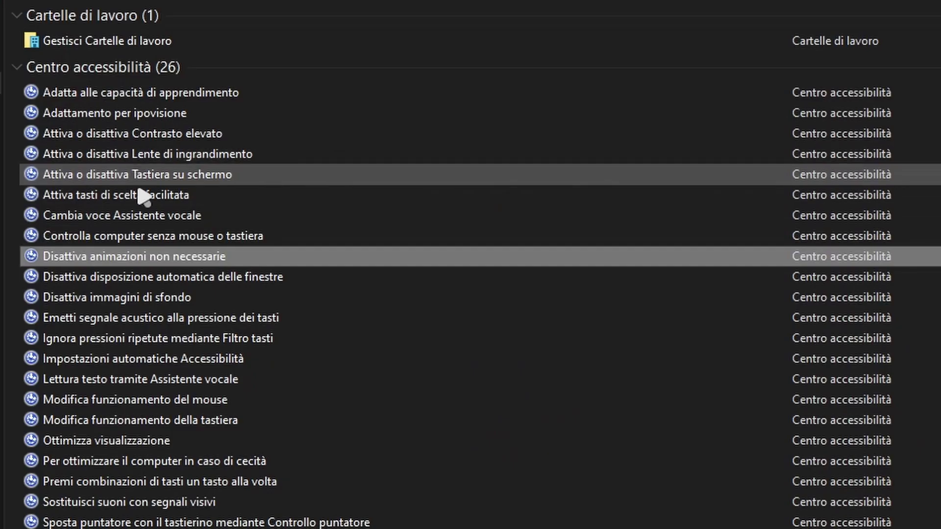
{"action": "double_click", "coordinate": [149, 260]}
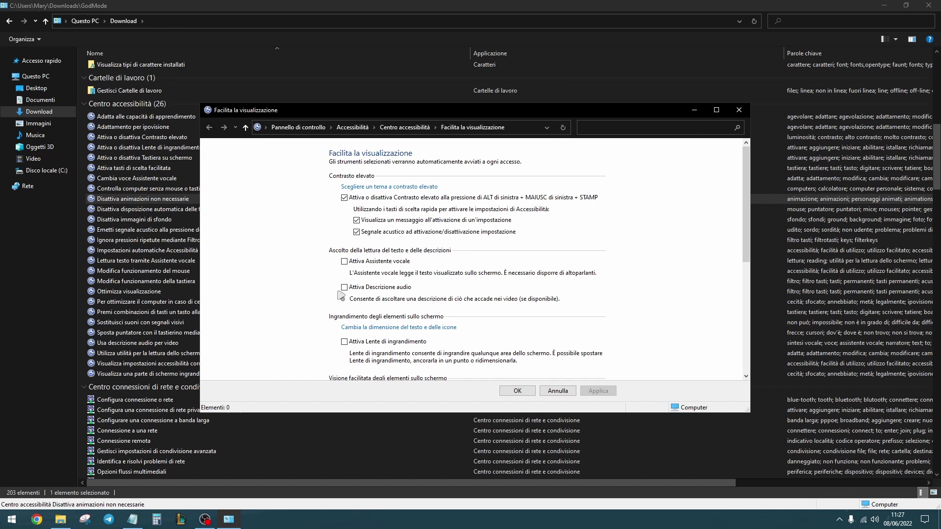
- Bring the Facilita la visualizzazione window back to the front and review its options down to the animation settings
{"action": "left_click", "coordinate": [50, 285]}
{"action": "scroll", "coordinate": [190, 255], "scroll_direction": "down", "scroll_amount": 1}
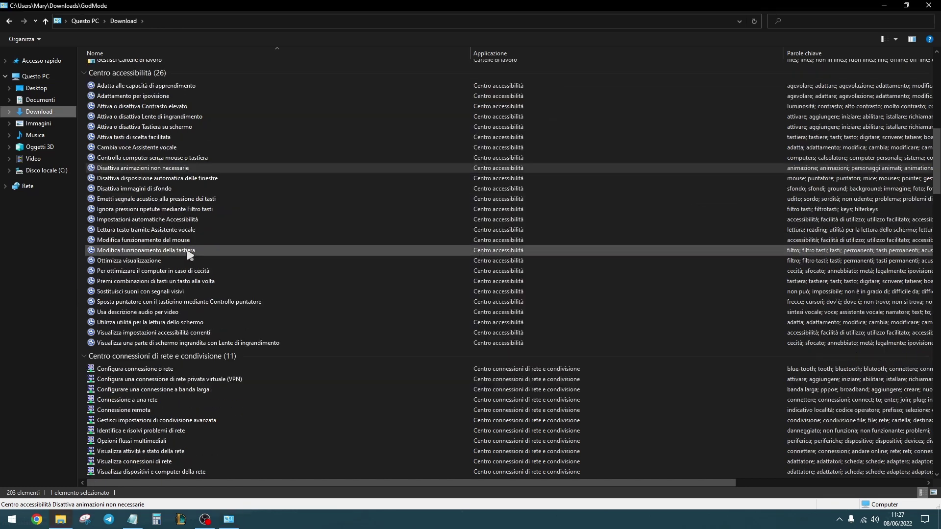
{"action": "scroll", "coordinate": [200, 255], "scroll_direction": "up", "scroll_amount": 1}
{"action": "left_click", "coordinate": [229, 519]}
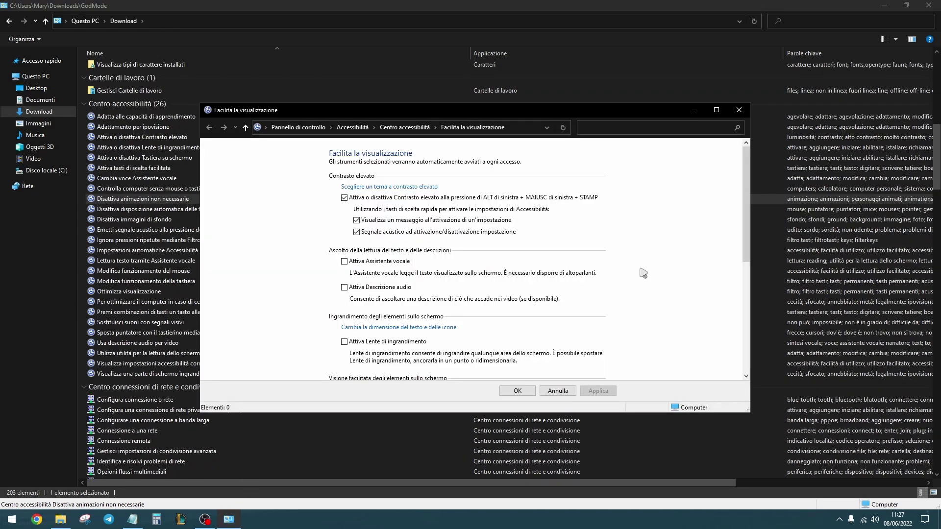
{"action": "left_click", "coordinate": [52, 262]}
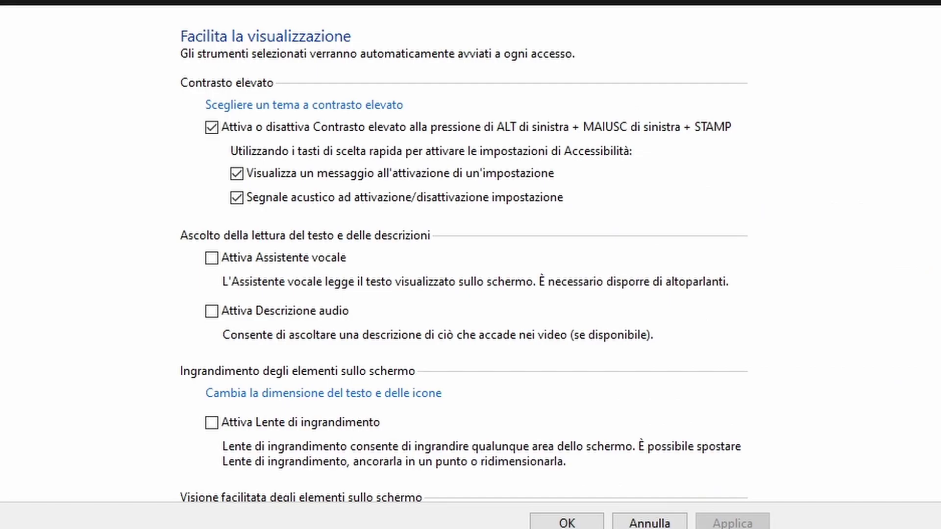
{"action": "scroll", "coordinate": [464, 260], "scroll_direction": "down", "scroll_amount": 7}
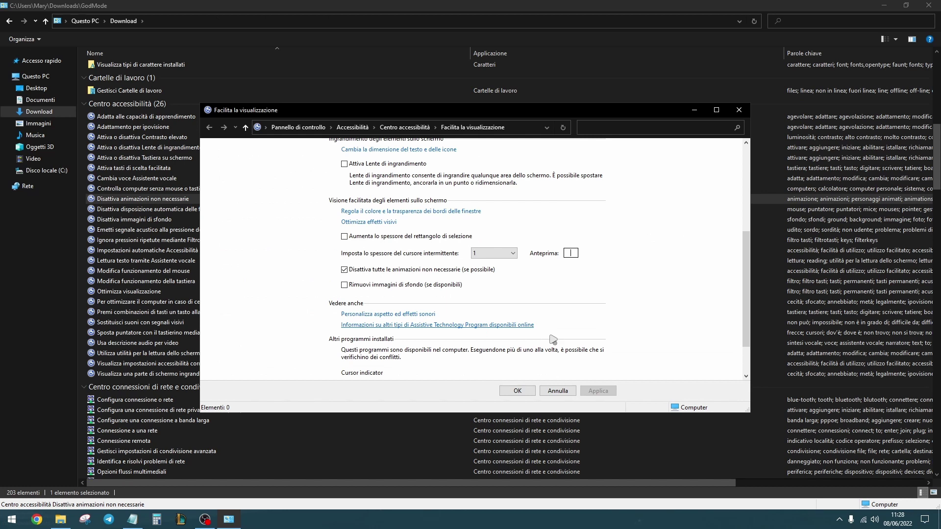
- Browse the GodMode list down to the Sistema group and select "Mostra RAM del computer"
{"action": "scroll", "coordinate": [553, 339], "scroll_direction": "down", "scroll_amount": 2}
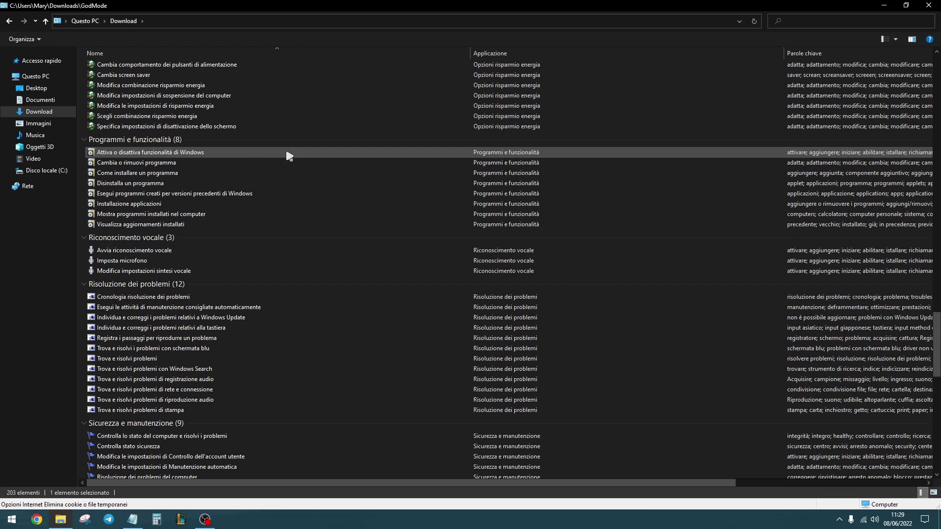
{"action": "scroll", "coordinate": [287, 153], "scroll_direction": "down", "scroll_amount": 9}
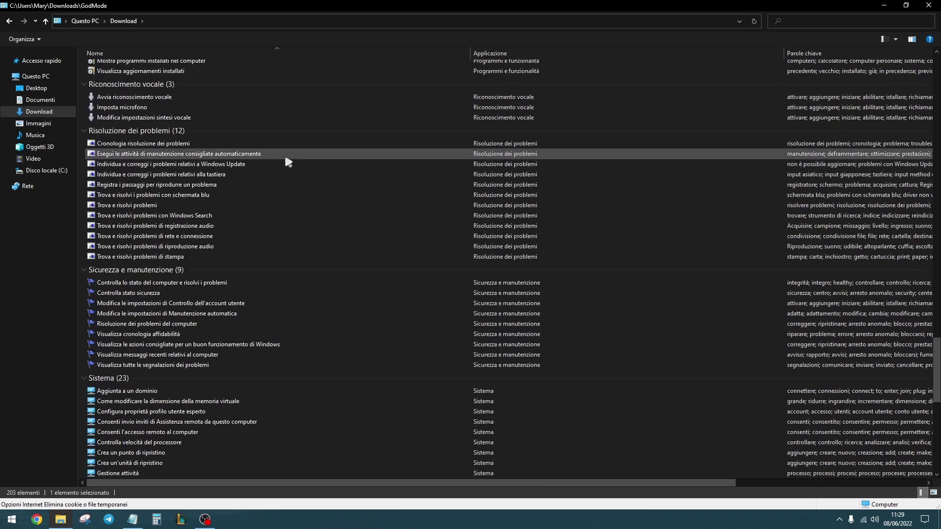
{"action": "scroll", "coordinate": [290, 148], "scroll_direction": "down", "scroll_amount": 4}
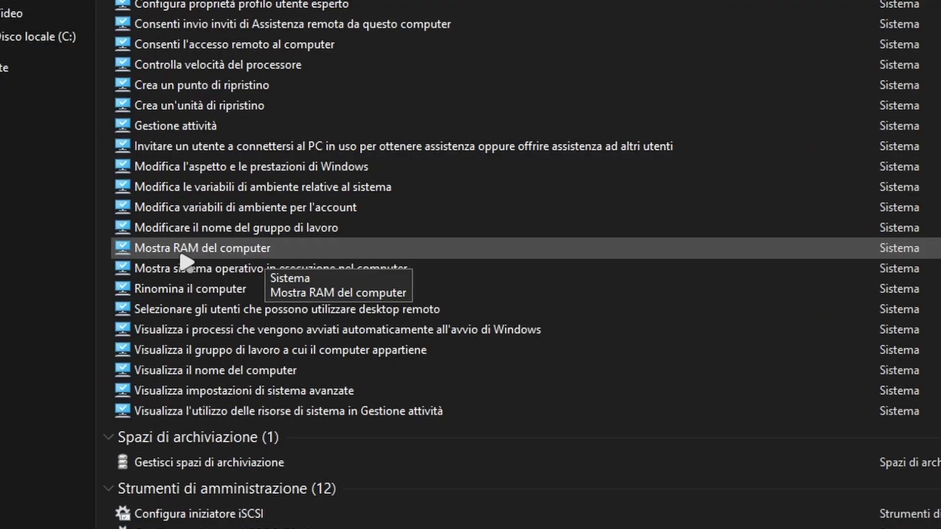
{"action": "left_click", "coordinate": [180, 254]}
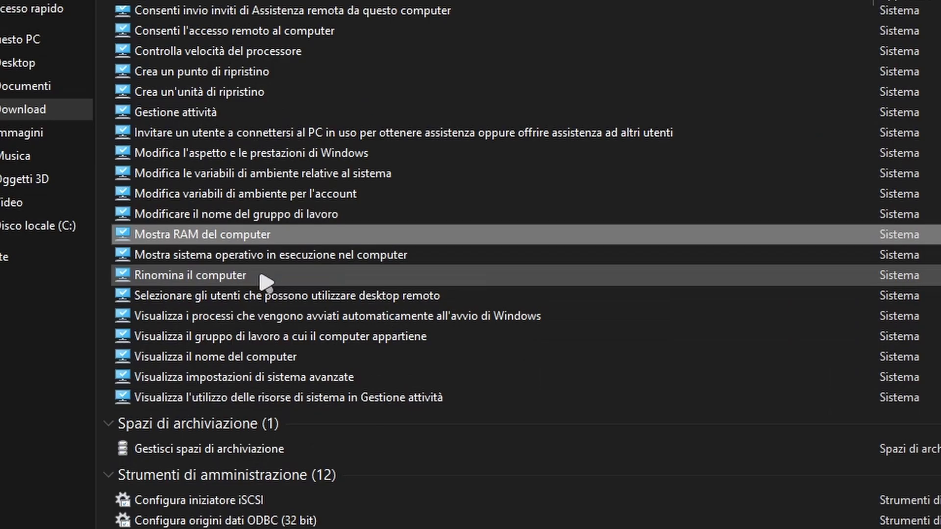
- Open the task "Rinomina il computer" and bring up the dialog for changing the computer name
{"action": "double_click", "coordinate": [267, 277]}
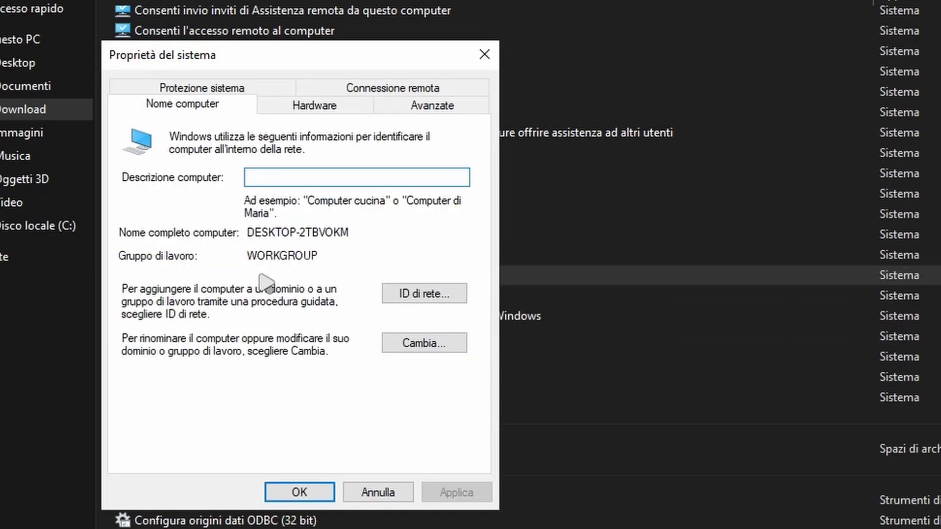
{"action": "left_click", "coordinate": [420, 348]}
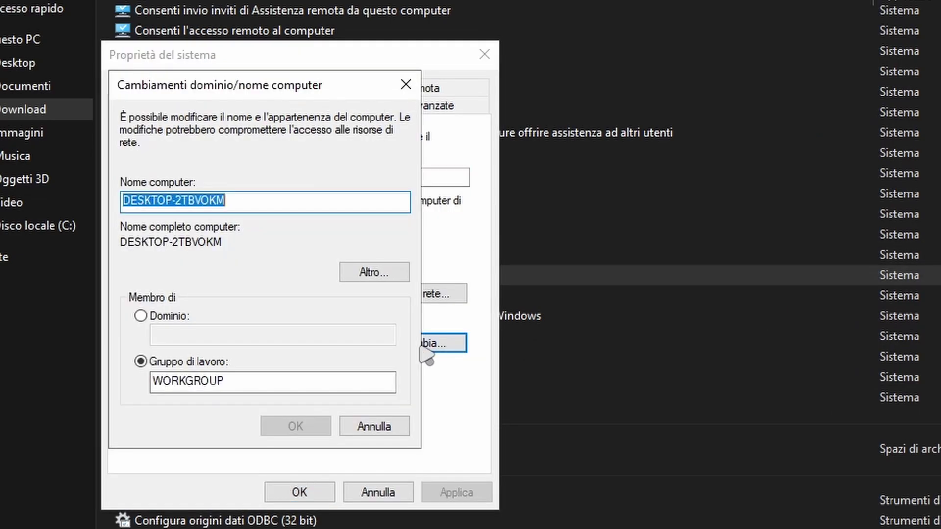
- Try selecting and clearing the computer name, restore it, and cancel the name change
{"action": "key", "text": "End"}
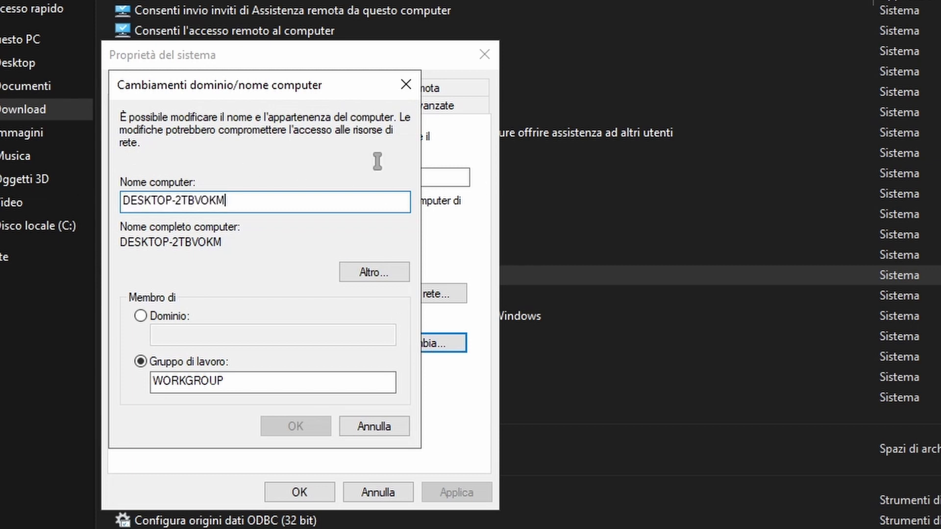
{"action": "double_click", "coordinate": [223, 201]}
{"action": "left_click", "coordinate": [234, 196]}
{"action": "double_click", "coordinate": [264, 200]}
{"action": "left_click", "coordinate": [241, 202]}
{"action": "key", "text": "shift+Home"}
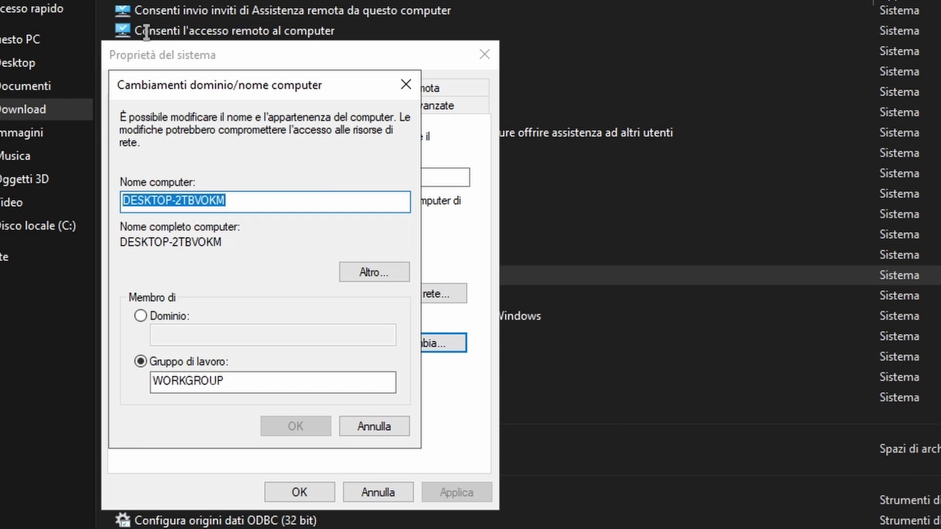
{"action": "key", "text": "End"}
{"action": "key", "text": "shift+Home"}
{"action": "key", "text": "Delete"}
{"action": "key", "text": "ctrl+z"}
{"action": "key", "text": "shift+Home"}
{"action": "key", "text": "End"}
{"action": "key", "text": "shift+Home"}
{"action": "key", "text": "End"}
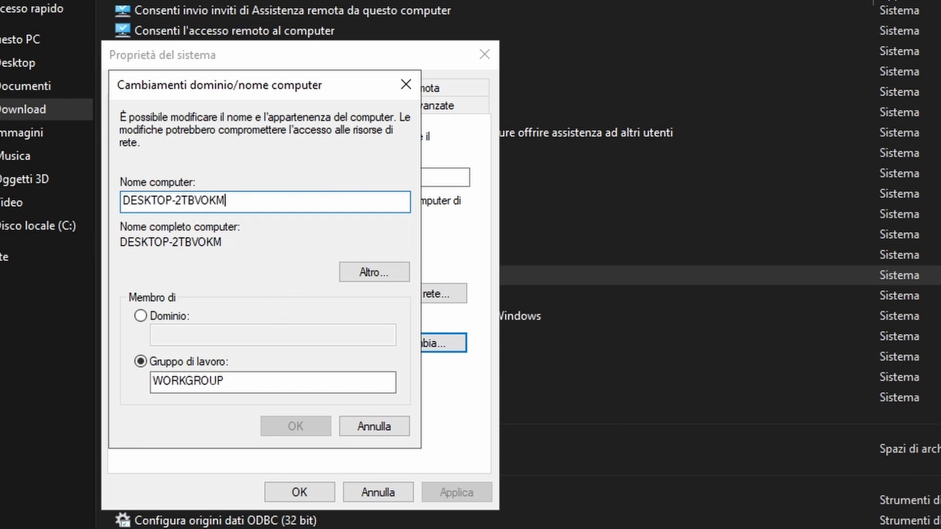
{"action": "left_click", "coordinate": [376, 427]}
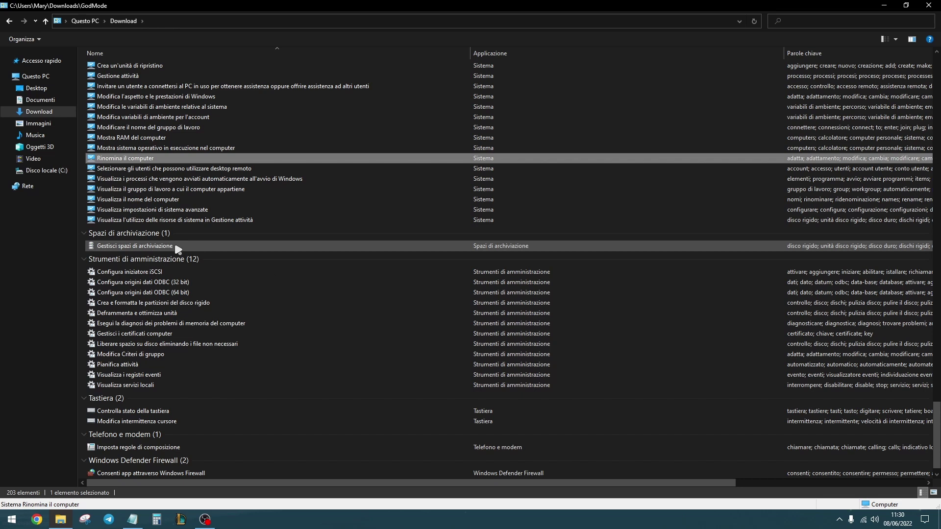
- Look through the Strumenti di amministrazione and Sistema groups of the GodMode list
{"action": "scroll", "coordinate": [177, 249], "scroll_direction": "down", "scroll_amount": 1}
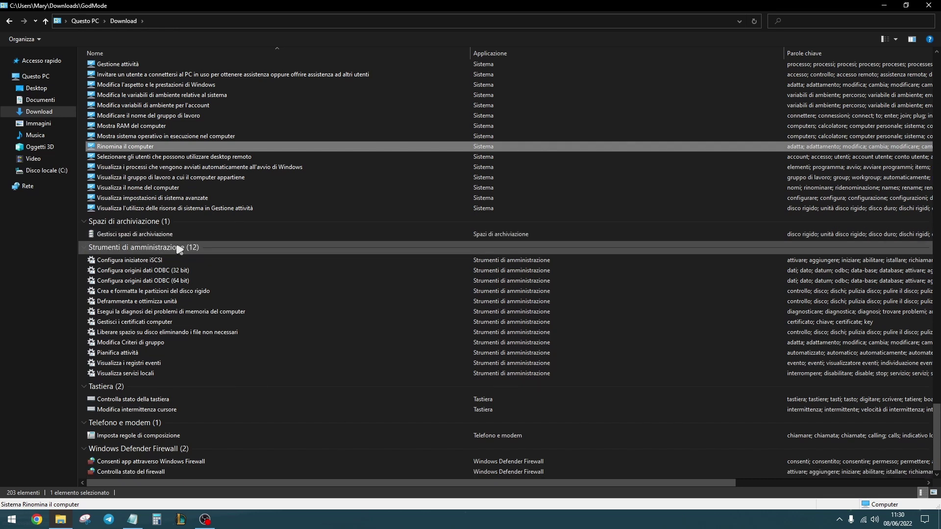
{"action": "scroll", "coordinate": [223, 306], "scroll_direction": "up", "scroll_amount": 12}
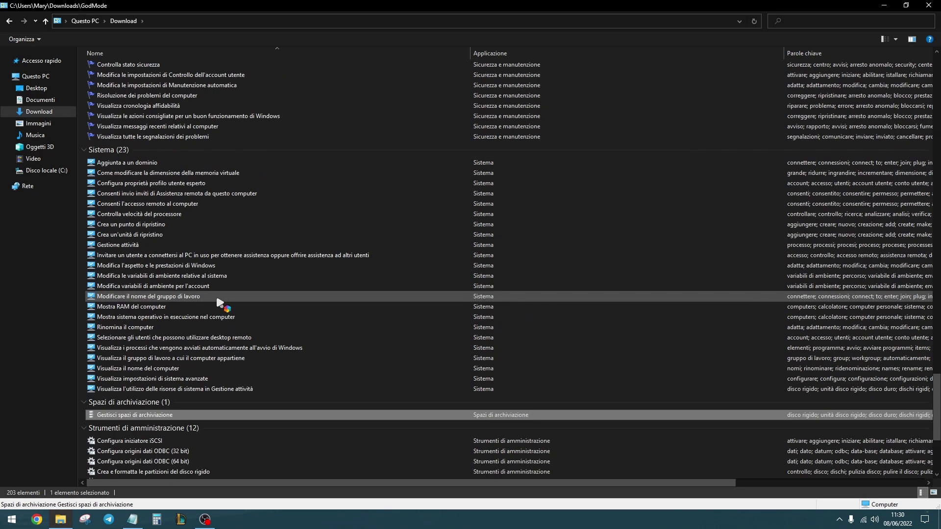